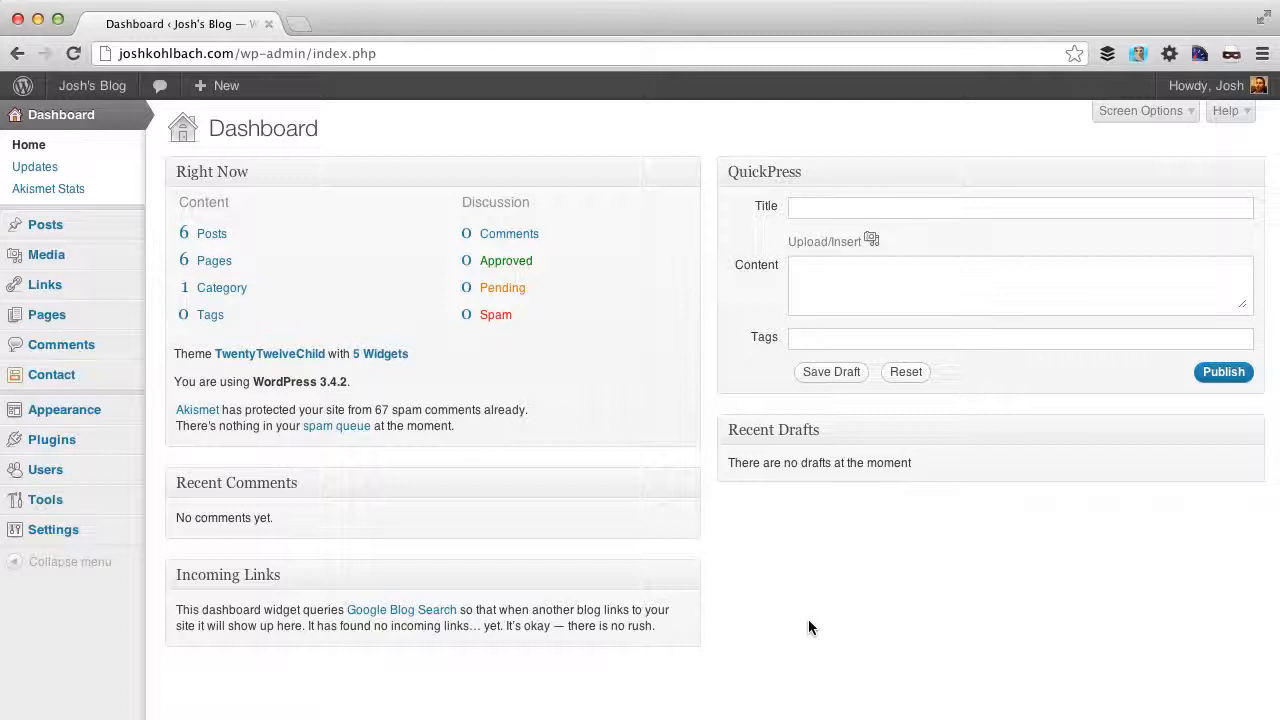
# Search the plugin directory for "wp db backup" to add a new plugin.
pyautogui.moveTo(80, 437)
pyautogui.click(262, 443)
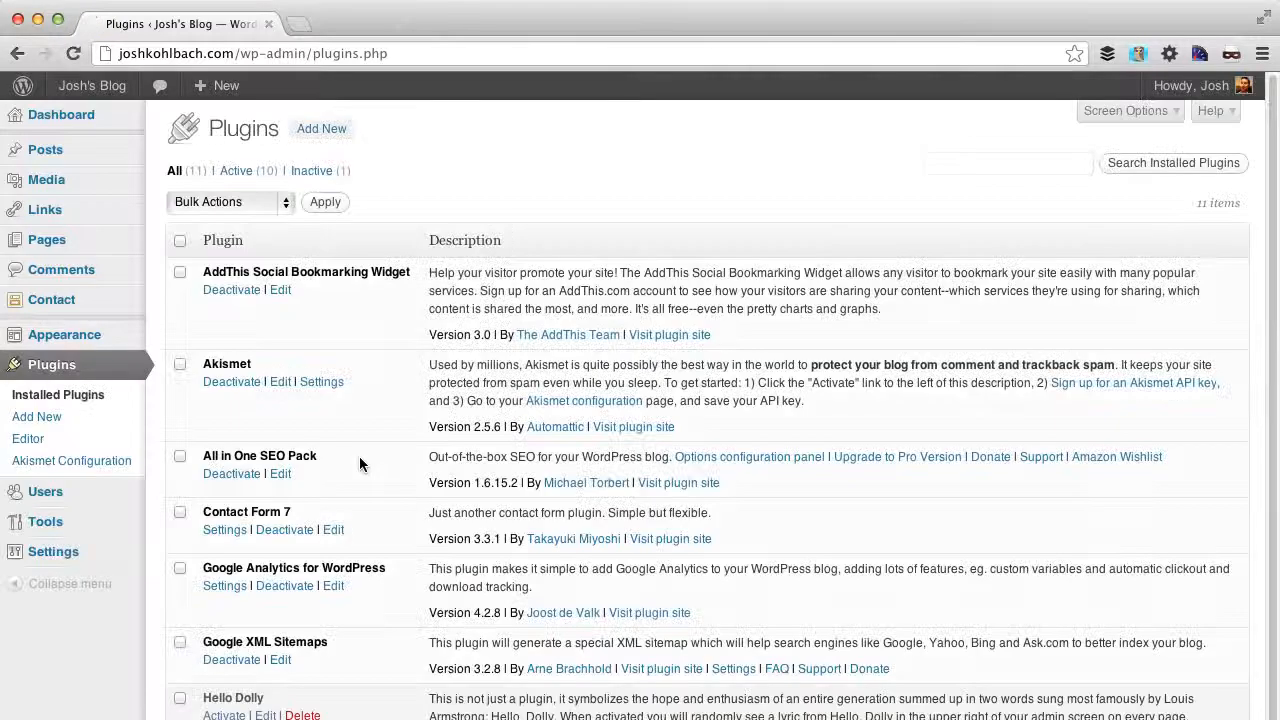
pyautogui.click(312, 130)
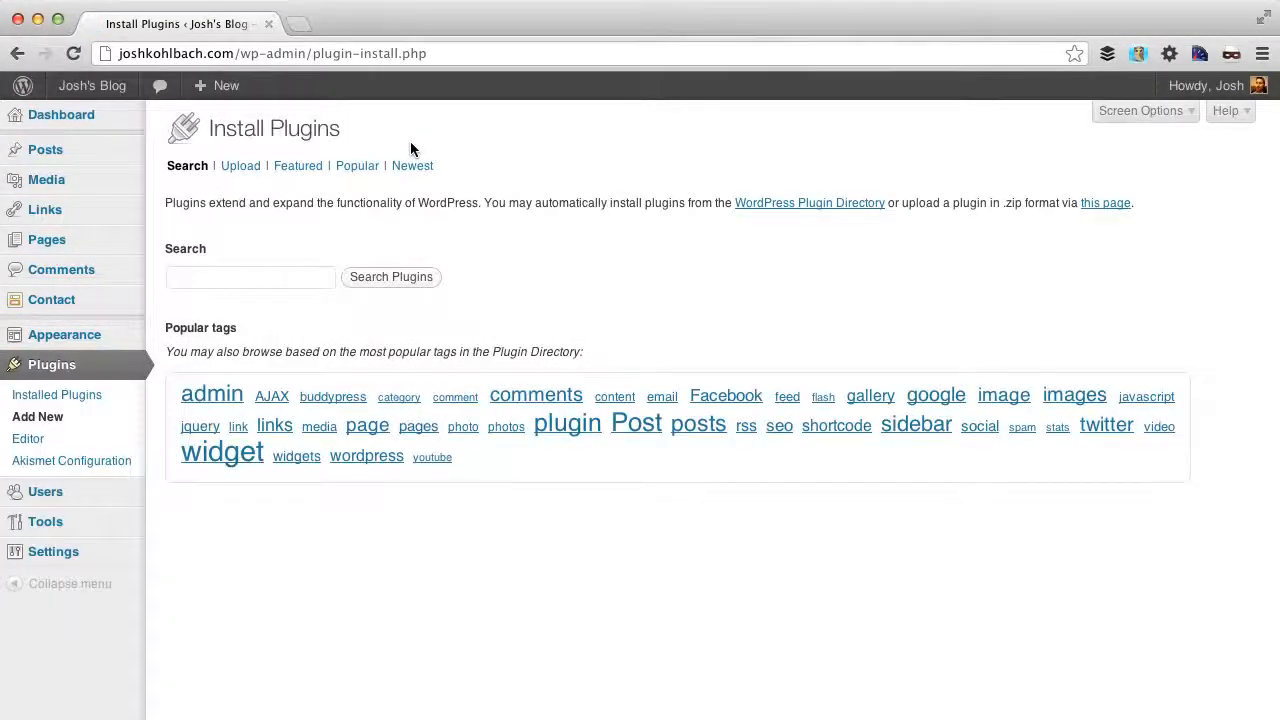
pyautogui.click(308, 270)
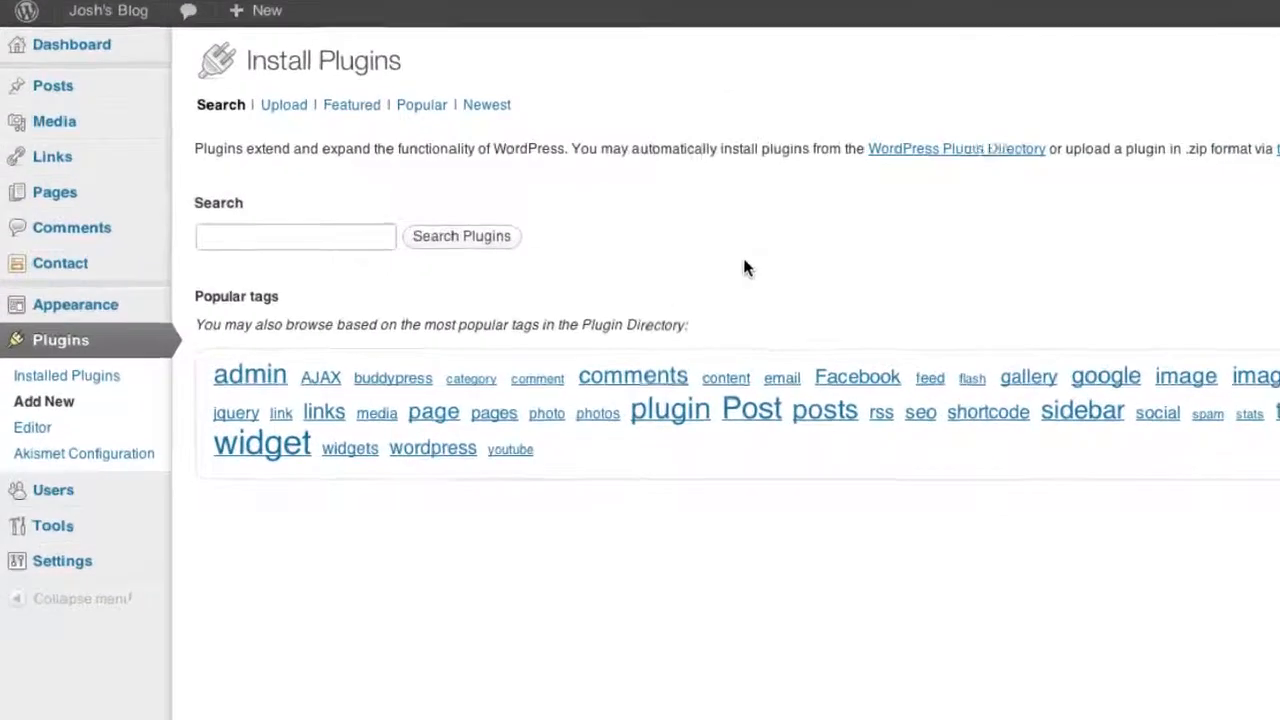
pyautogui.write('wp')
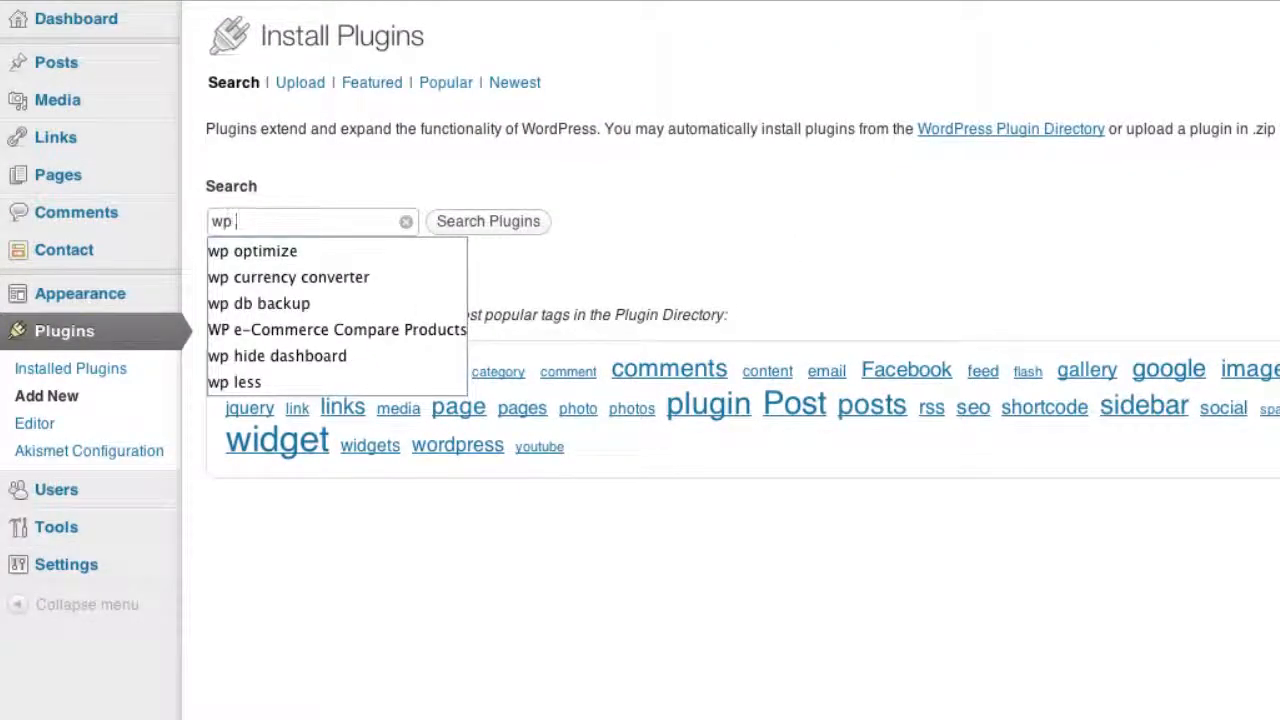
pyautogui.write(' db backup')
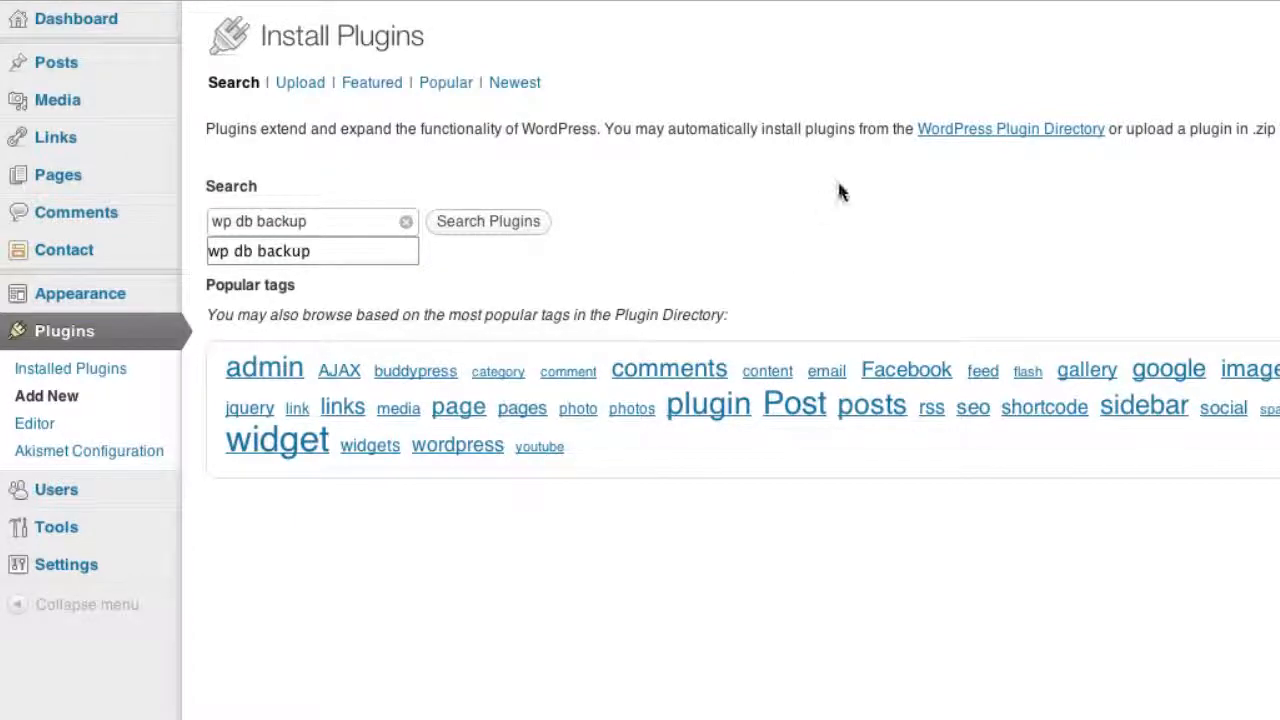
pyautogui.click(443, 221)
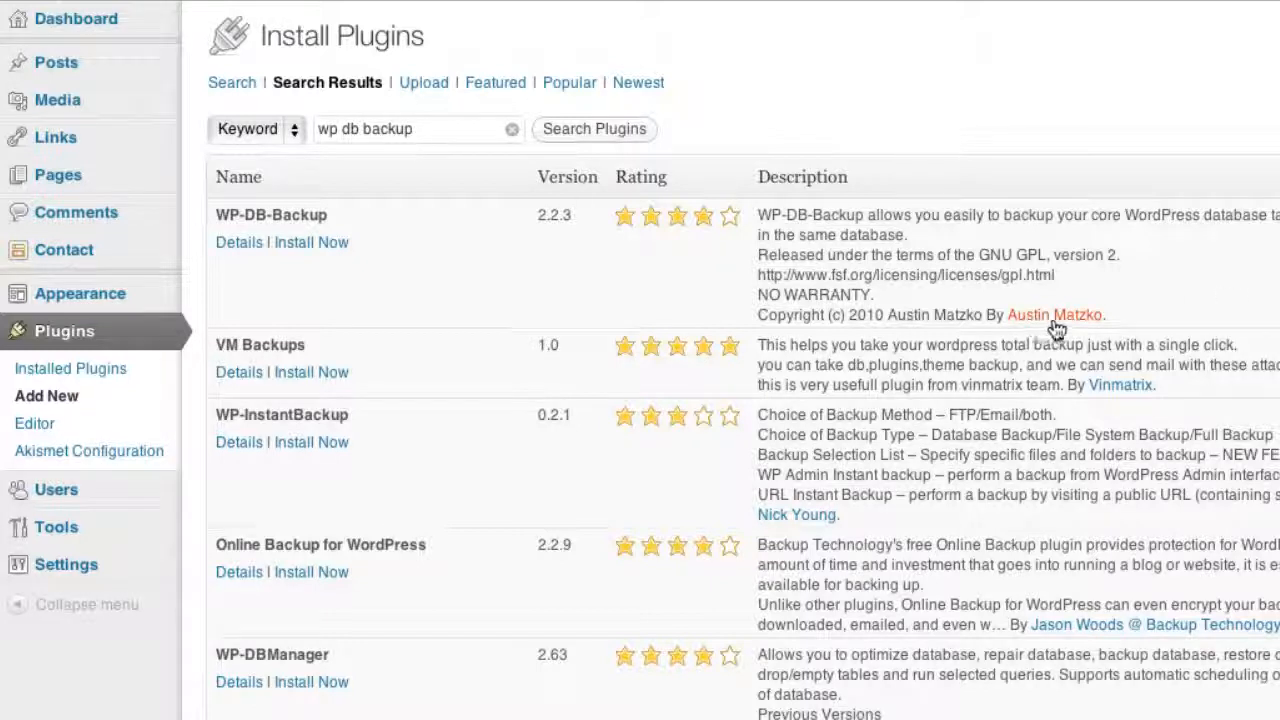
# Install the WP-DB-Backup plugin and activate it.
pyautogui.click(306, 250)
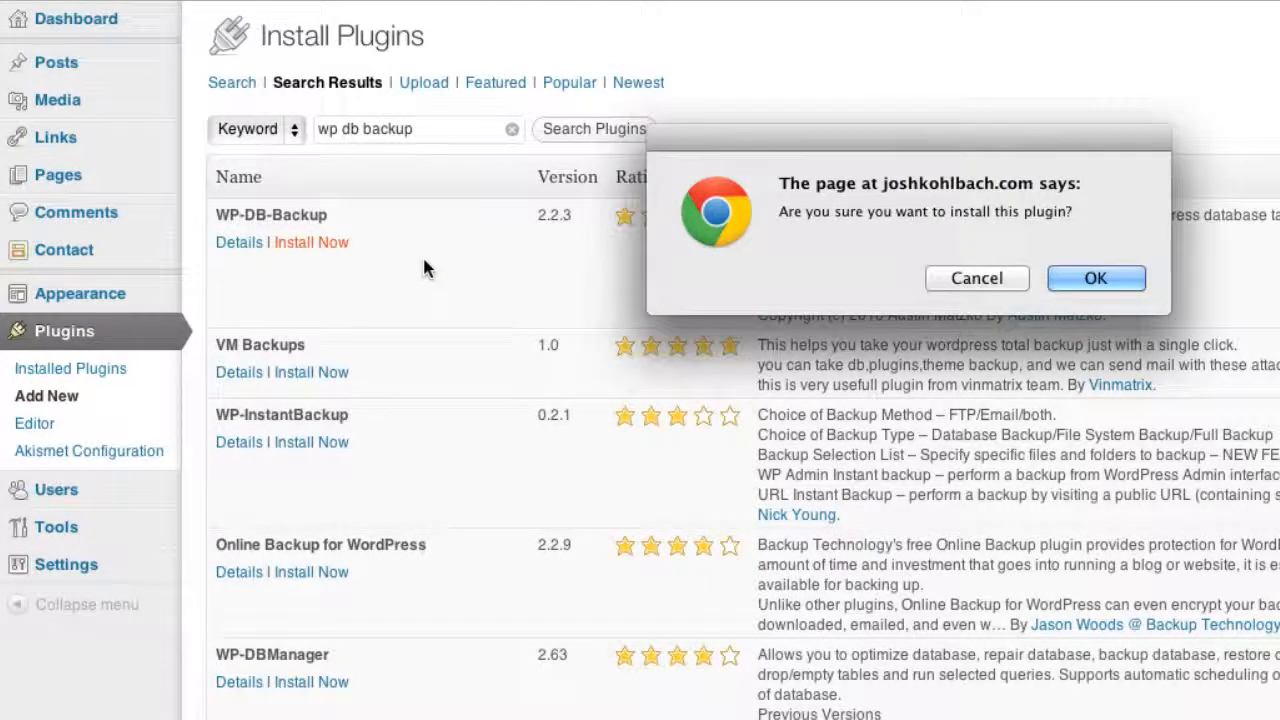
pyautogui.click(1062, 280)
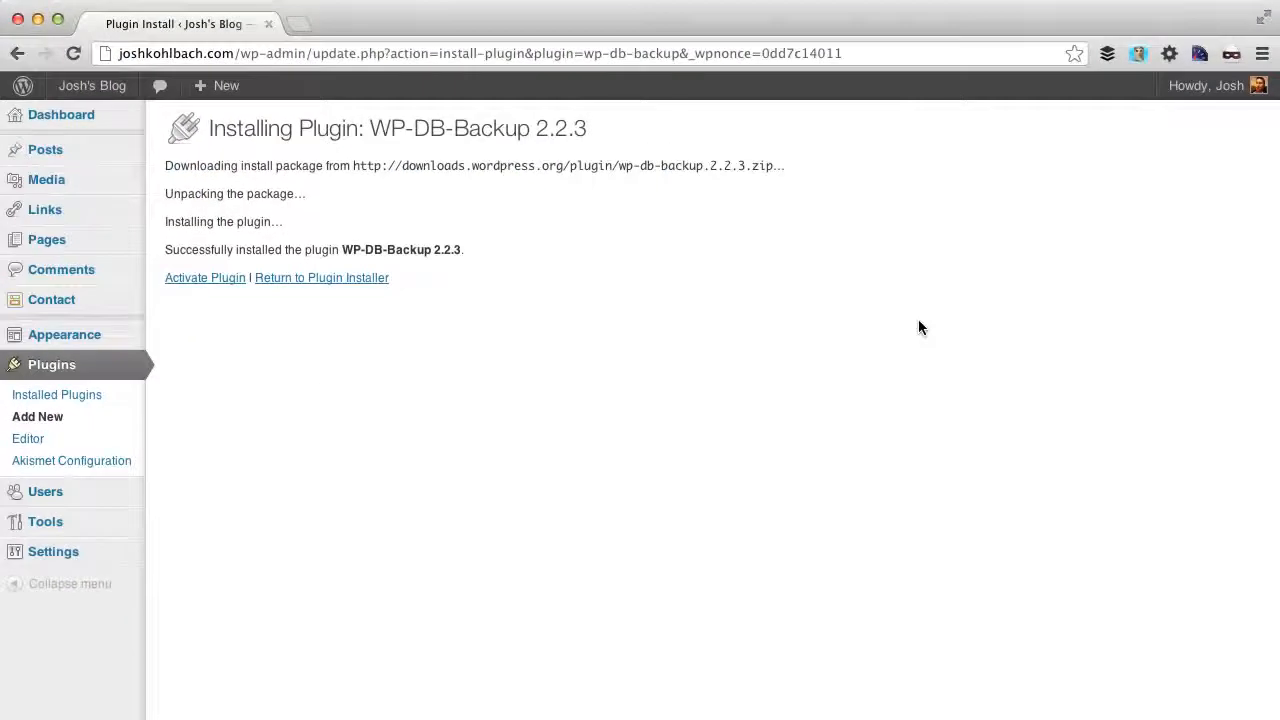
pyautogui.click(223, 279)
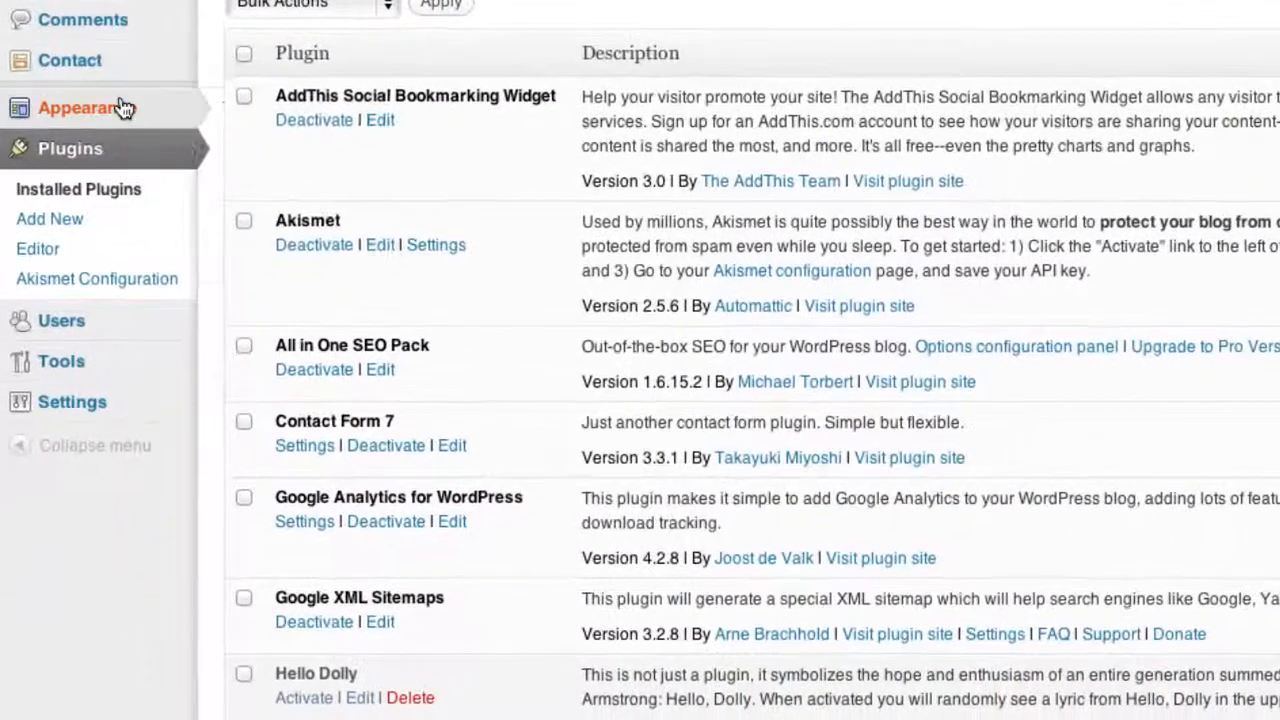
# Open the Backup tool and exclude spam comments and post revisions from the core tables backup.
pyautogui.moveTo(104, 363)
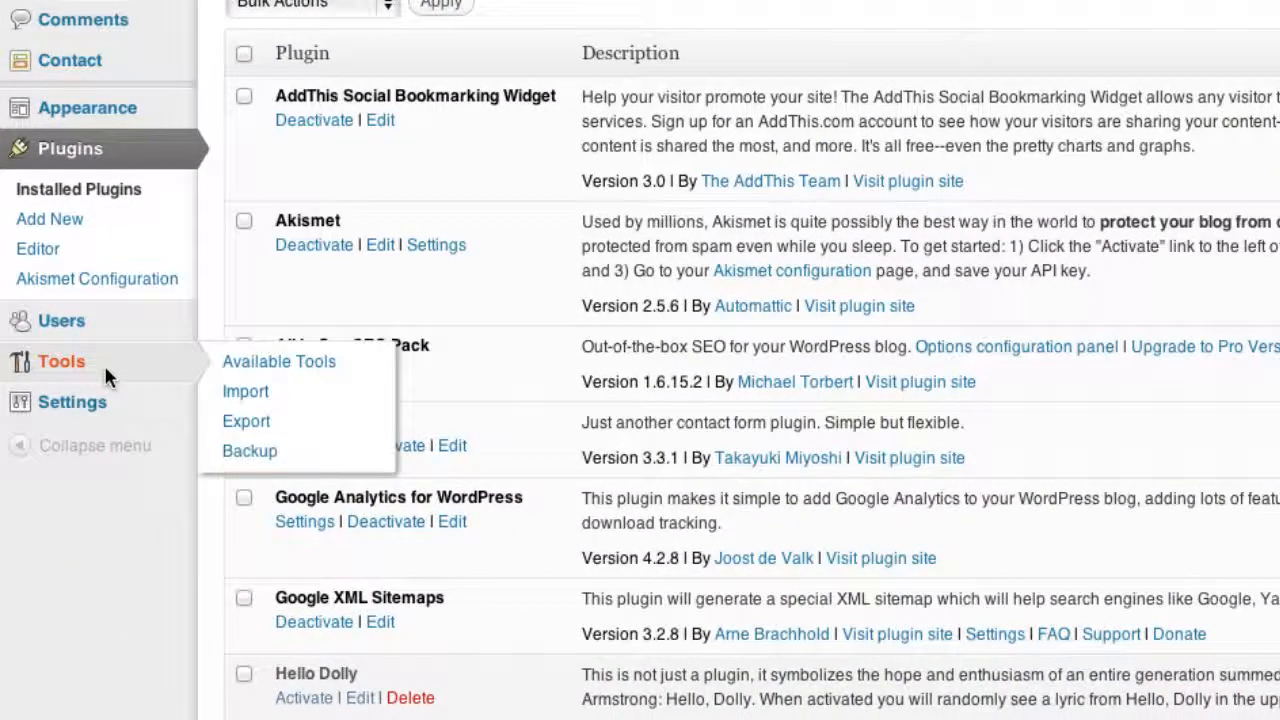
pyautogui.click(246, 460)
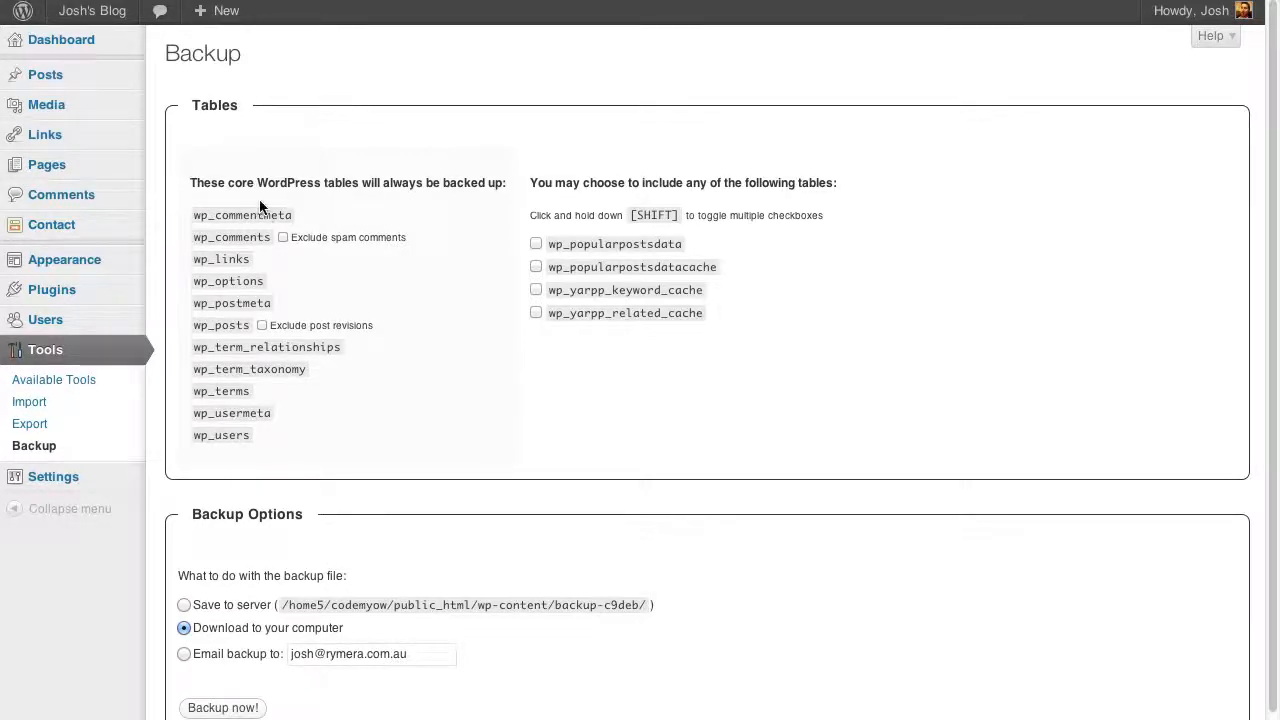
pyautogui.click(282, 237)
pyautogui.click(261, 325)
pyautogui.moveTo(376, 324); pyautogui.dragTo(312, 323)
pyautogui.click(354, 321)
# Include wp_popularpostsdata, wp_popularpostsdatacache, wp_yarpp_keyword_cache and wp_yarpp_related_cache in the one-off backup.
pyautogui.click(536, 244)
pyautogui.click(536, 267)
pyautogui.click(536, 290)
pyautogui.click(536, 313)
# Choose to have the one-off backup file sent by email in the Backup Options.
pyautogui.scroll(-2, 581, 343)
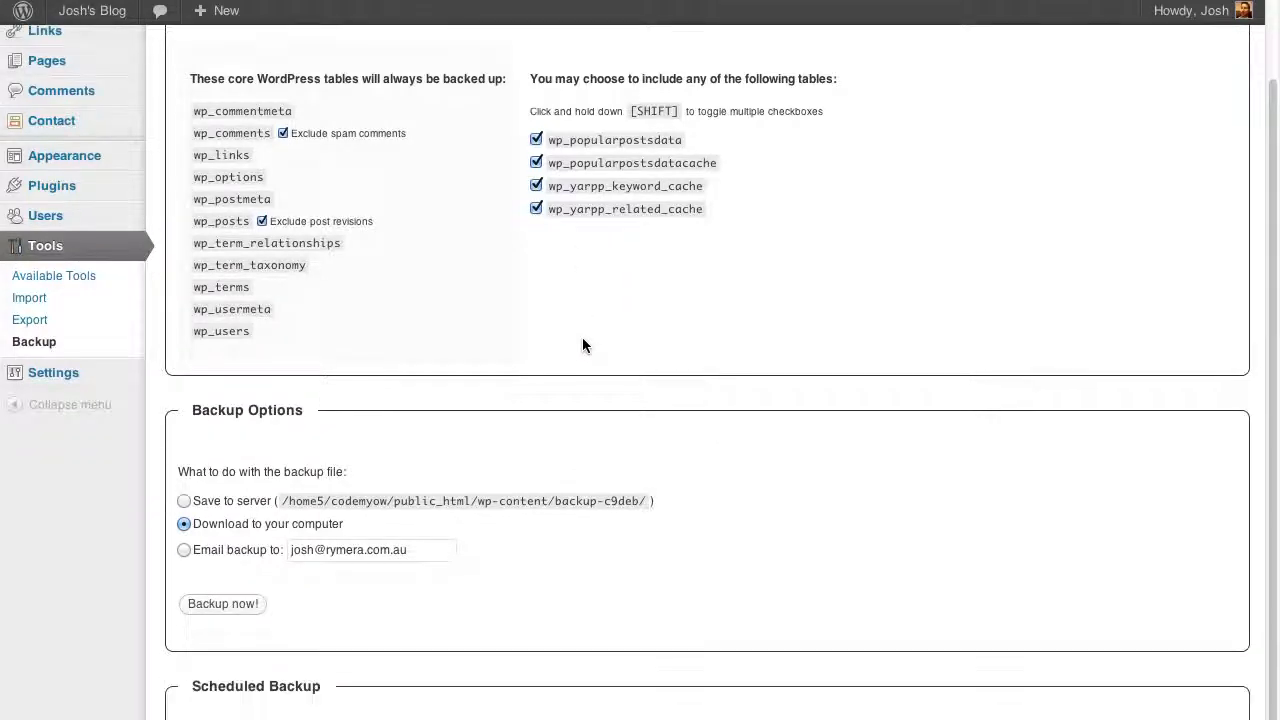
pyautogui.scroll(-2, 577, 346)
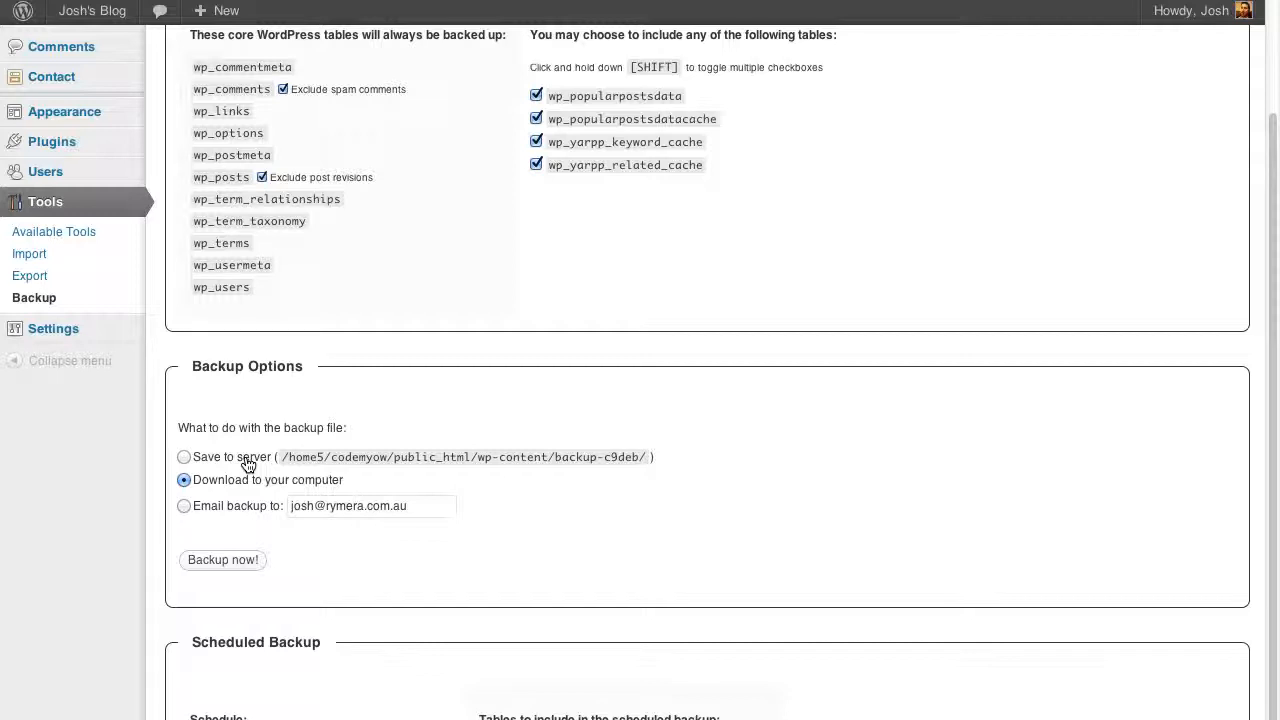
pyautogui.click(238, 508)
# Set the Scheduled Backup frequency to Once Weekly.
pyautogui.scroll(-1, 703, 514)
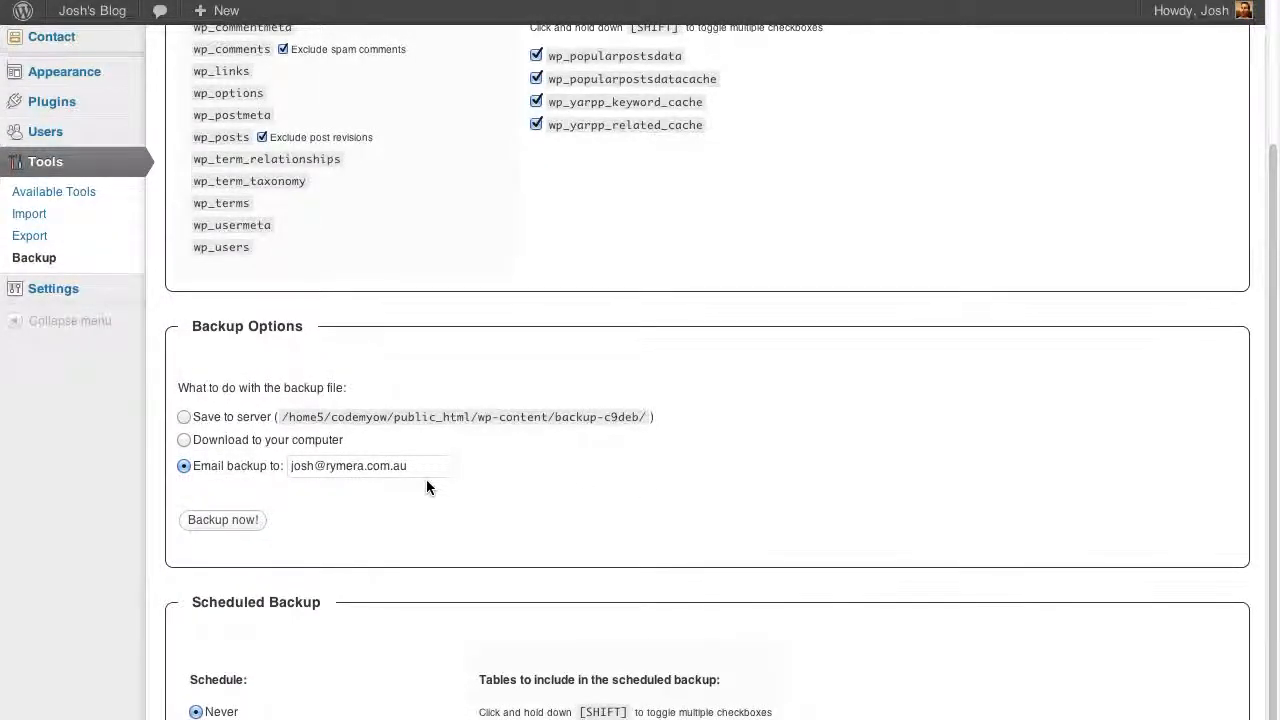
pyautogui.scroll(-1, 427, 487)
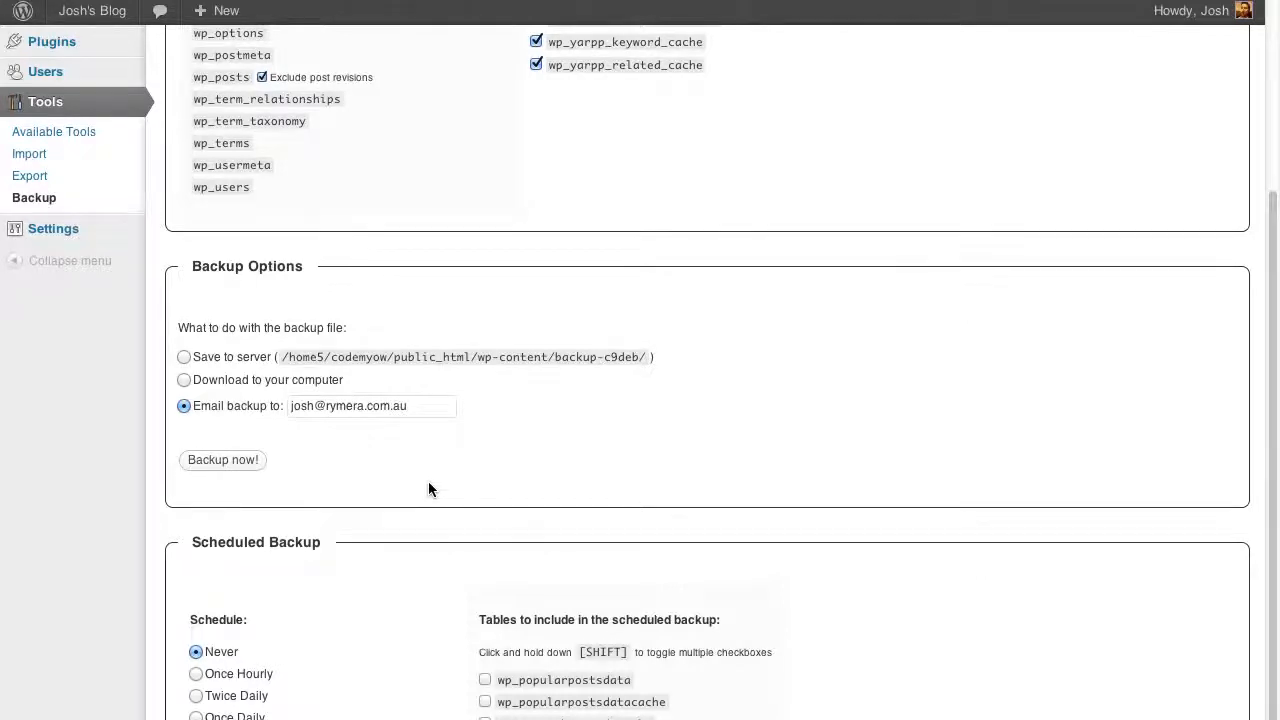
pyautogui.scroll(-1, 428, 481)
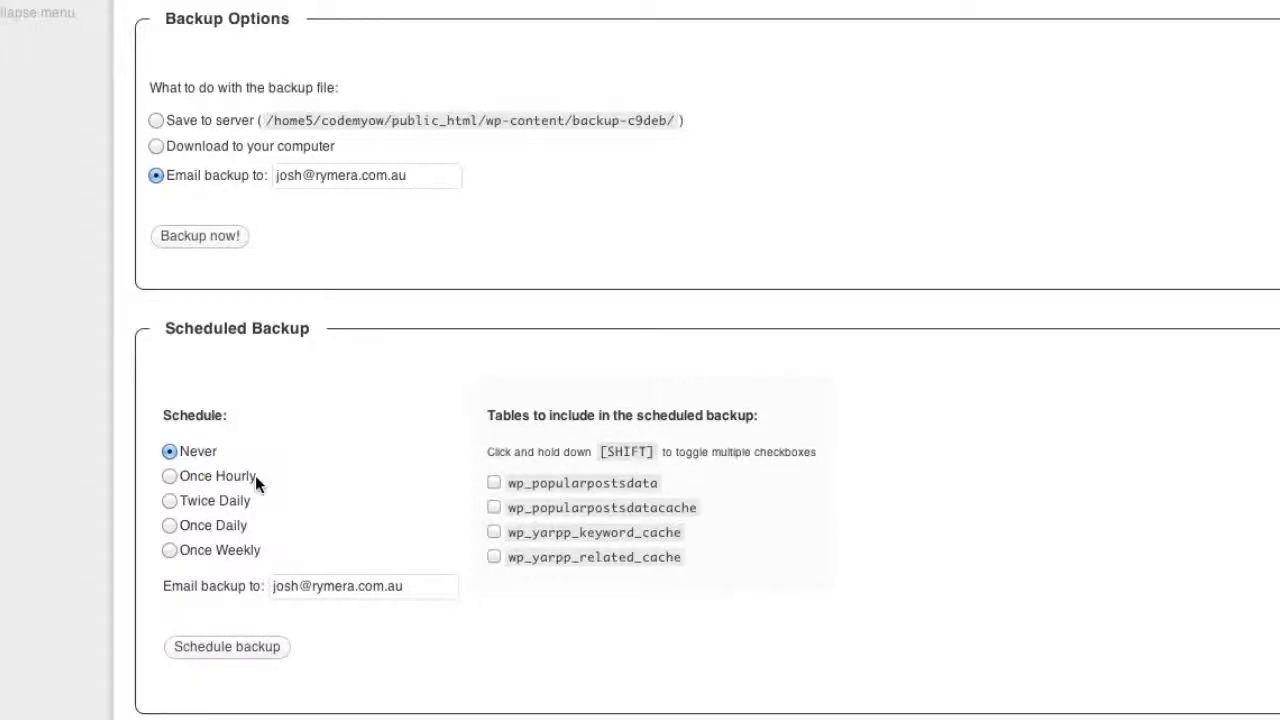
pyautogui.click(170, 477)
pyautogui.click(169, 501)
pyautogui.click(169, 525)
pyautogui.click(170, 551)
pyautogui.moveTo(184, 553); pyautogui.dragTo(268, 552)
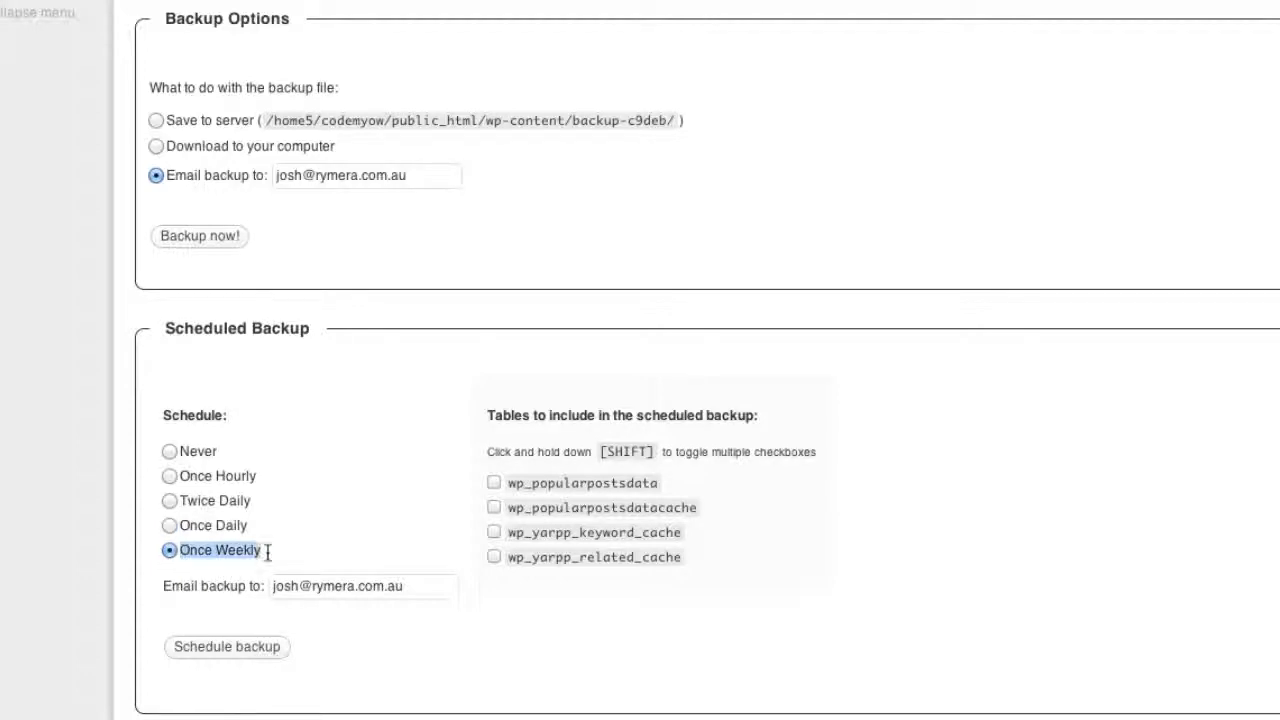
pyautogui.click(268, 552)
pyautogui.click(303, 593)
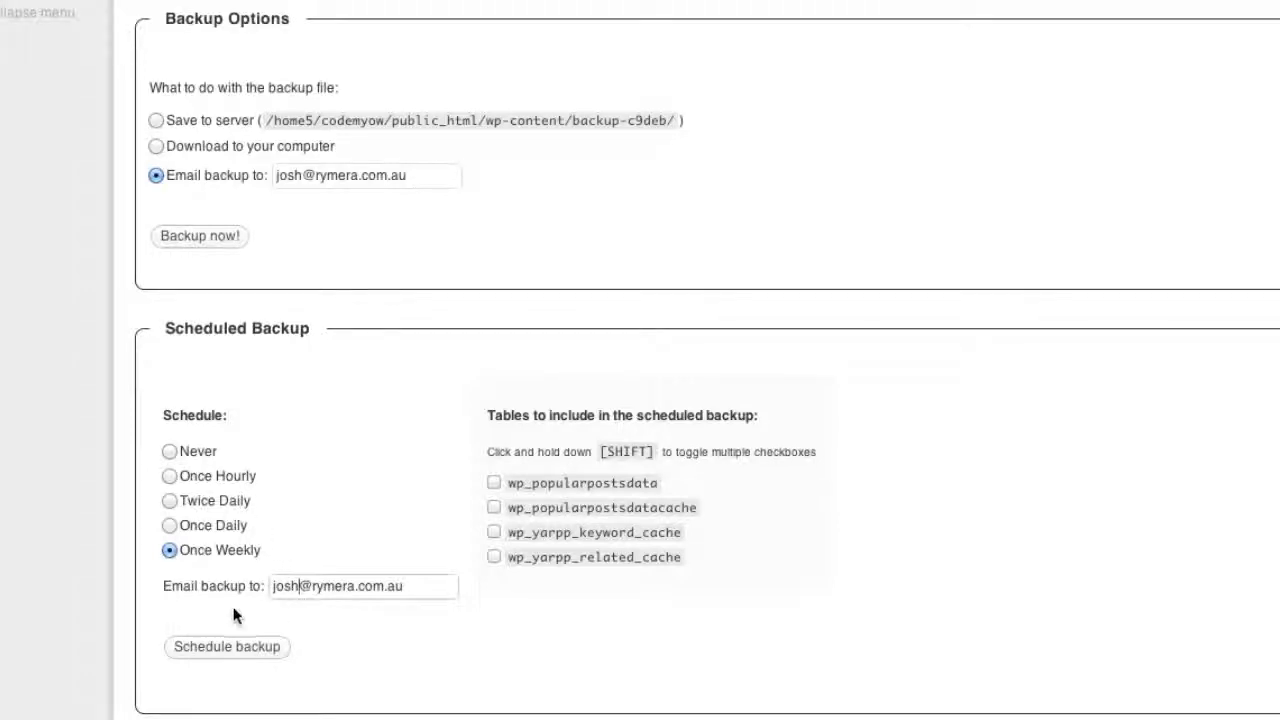
pyautogui.moveTo(415, 586); pyautogui.dragTo(230, 586)
pyautogui.click(337, 565)
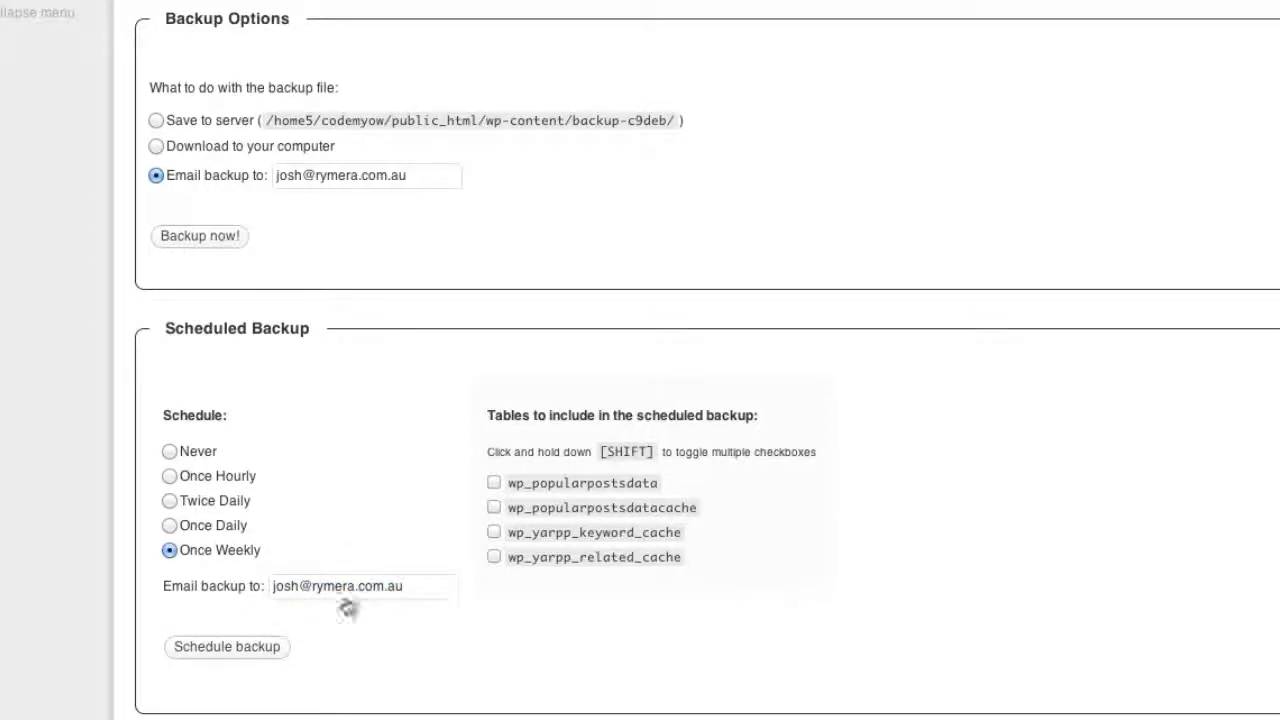
# Include all four optional tables, wp_popularpostsdata through wp_yarpp_related_cache, in the scheduled backup and save the schedule.
pyautogui.click(494, 483)
pyautogui.click(494, 507)
pyautogui.click(494, 532)
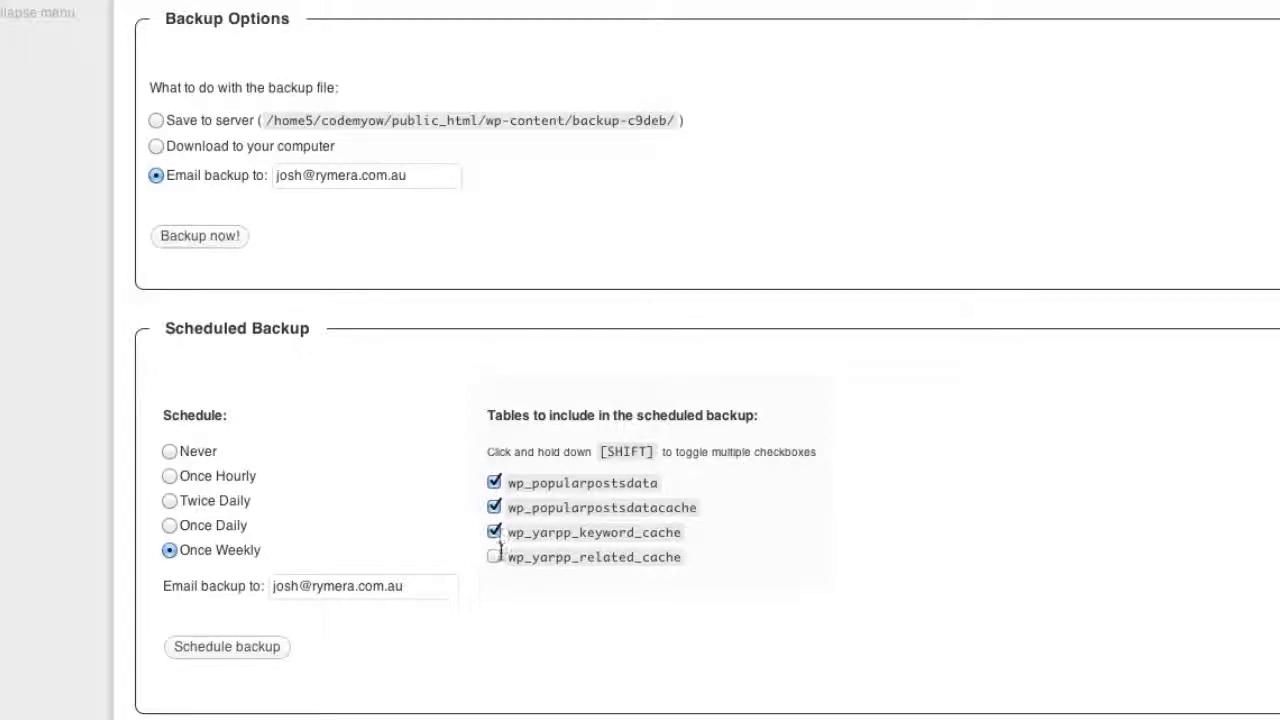
pyautogui.click(494, 556)
pyautogui.click(199, 652)
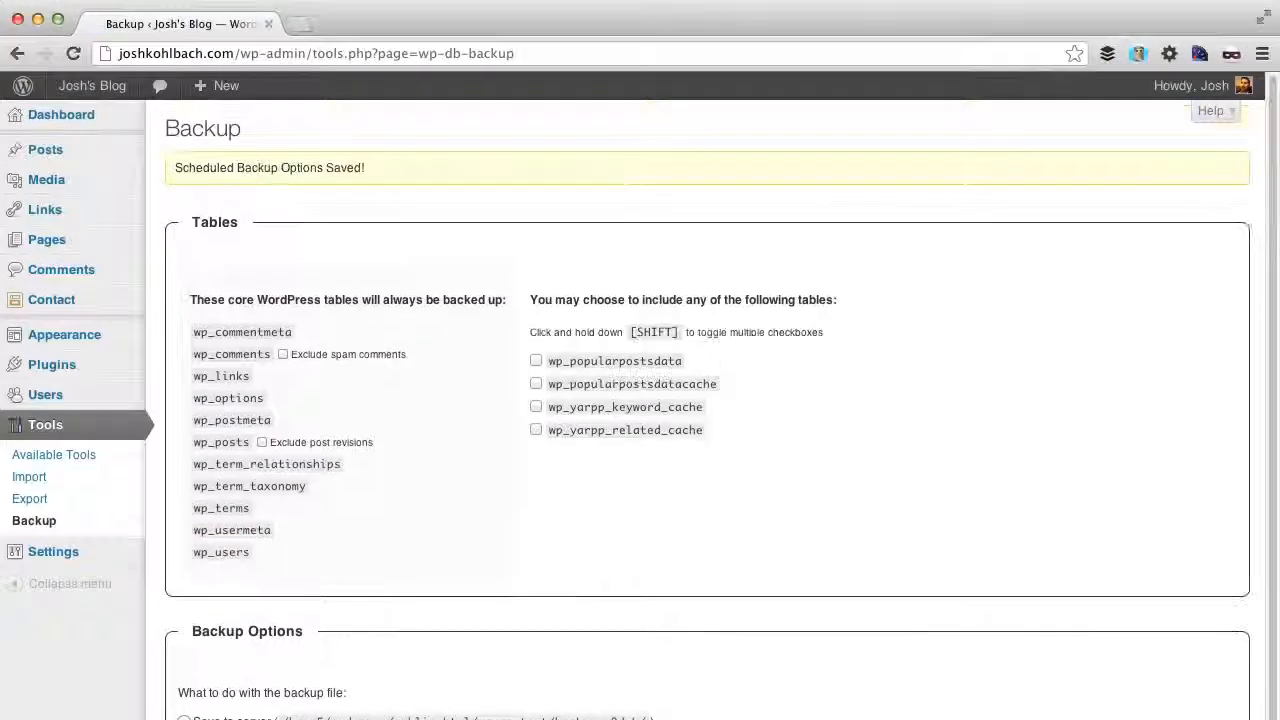
pyautogui.scroll(-5, 640, 400)
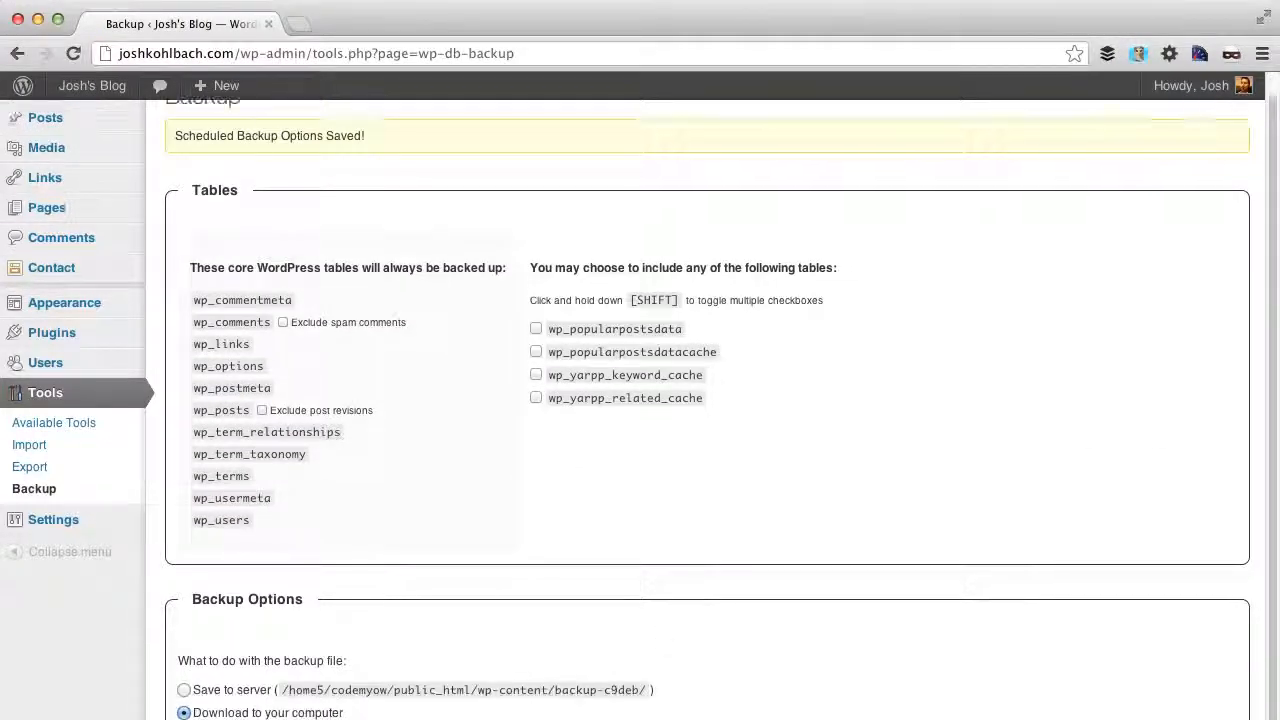
pyautogui.scroll(-2, 640, 400)
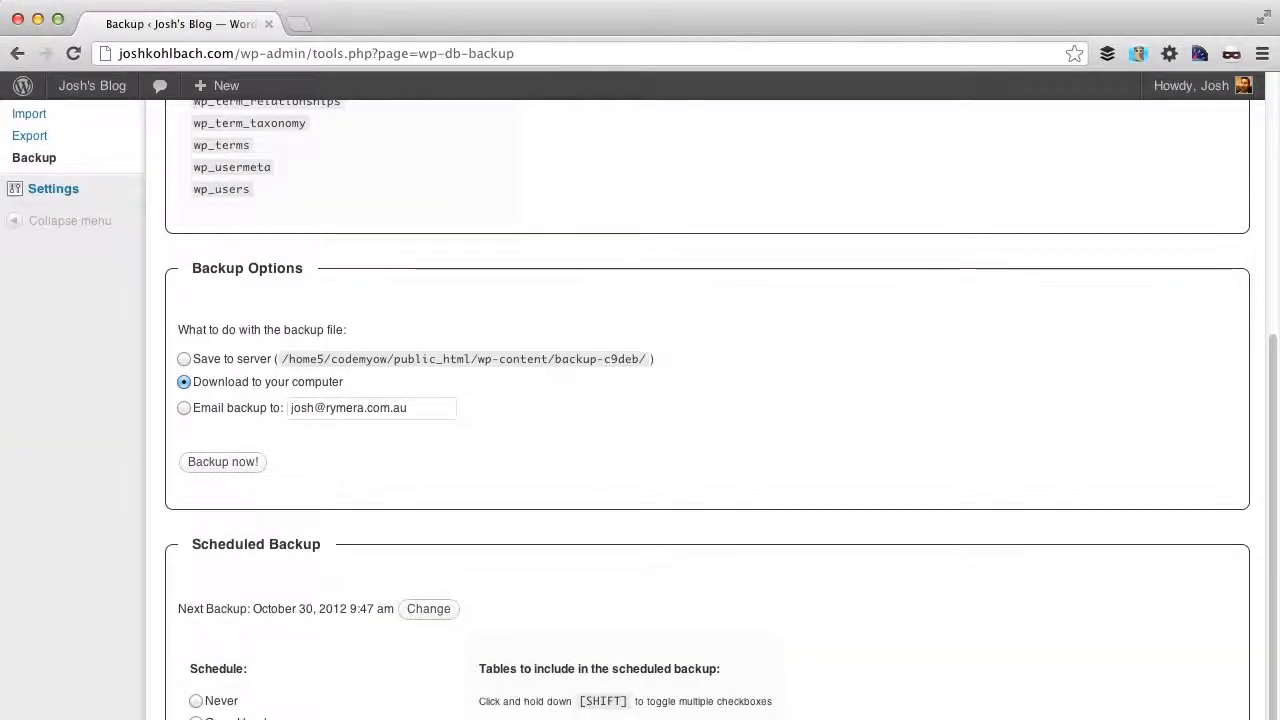